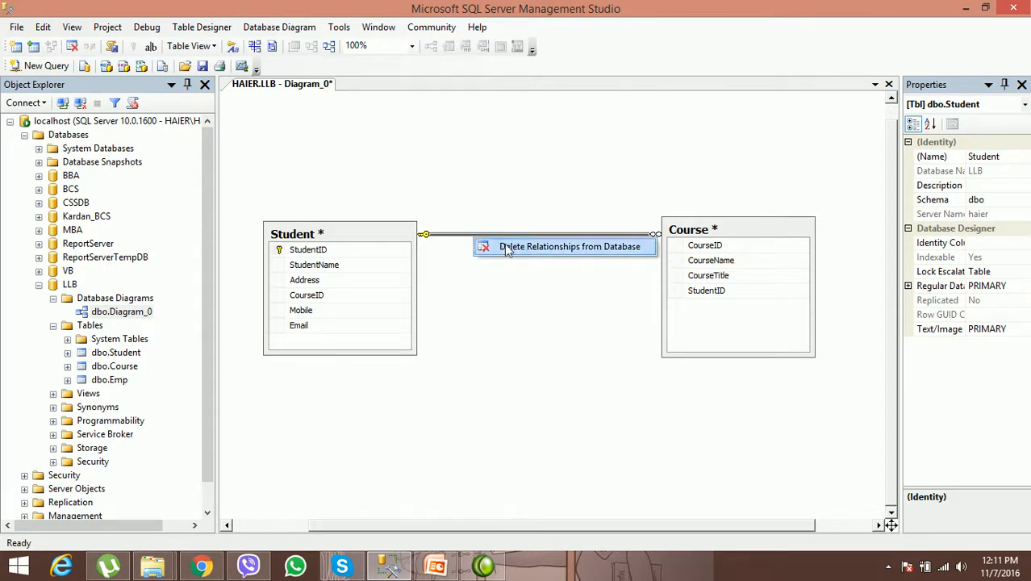
Step: Delete the relationship between the Student and Course tables from the database, and move both tables slightly closer together in the diagram
click(532, 247)
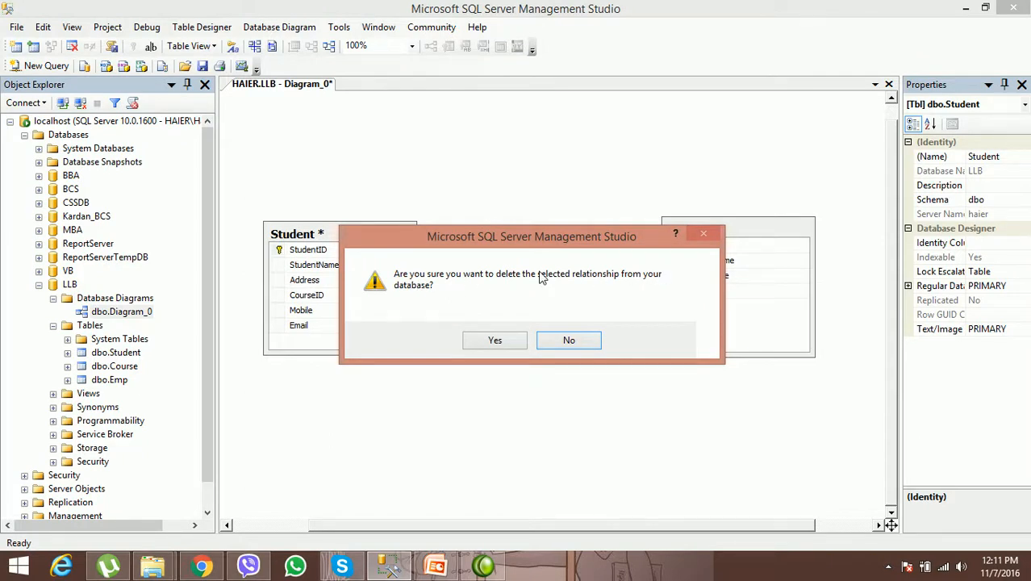
click(510, 340)
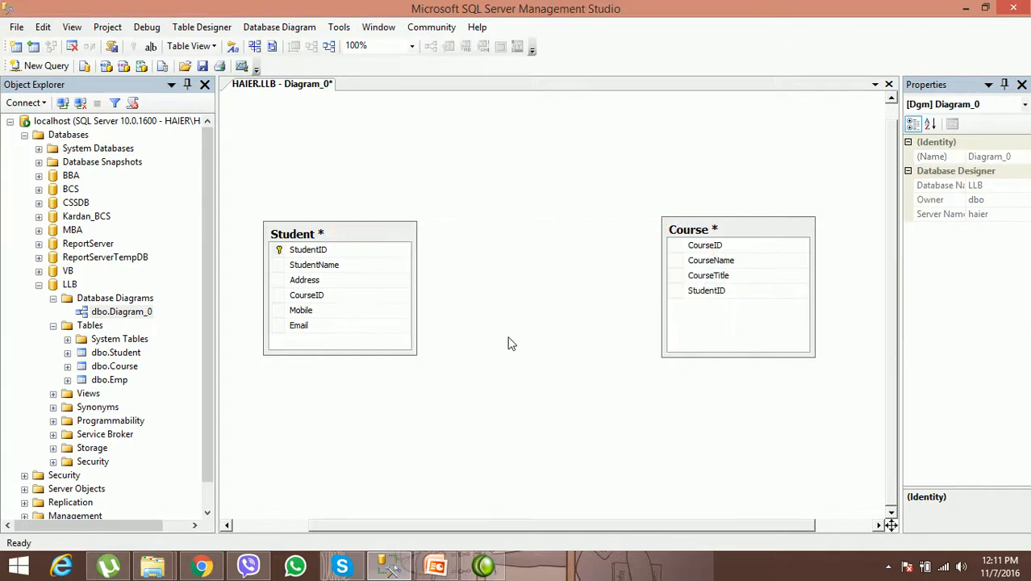
drag(371, 245, 396, 249)
drag(759, 231, 742, 240)
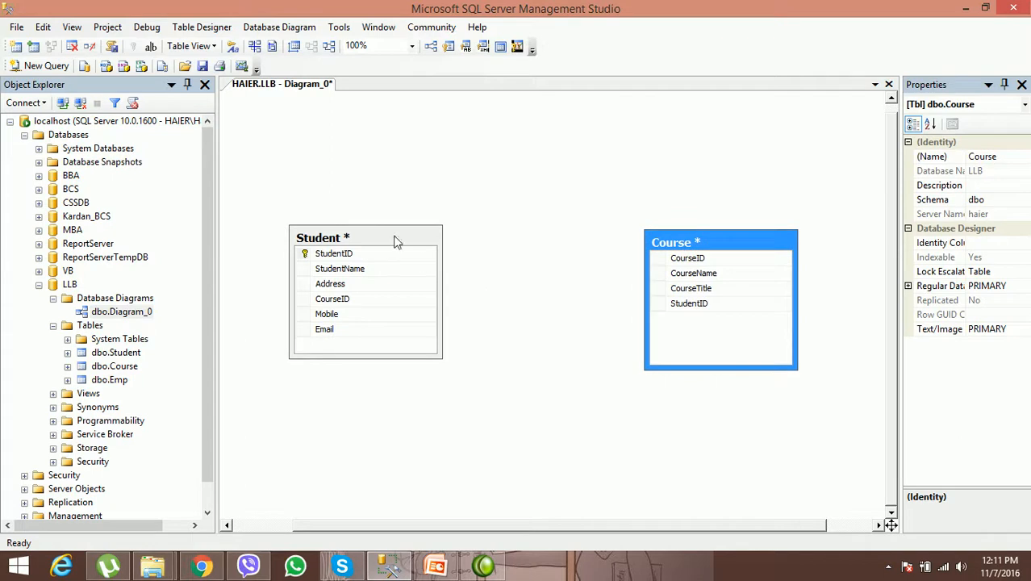
drag(385, 237, 385, 244)
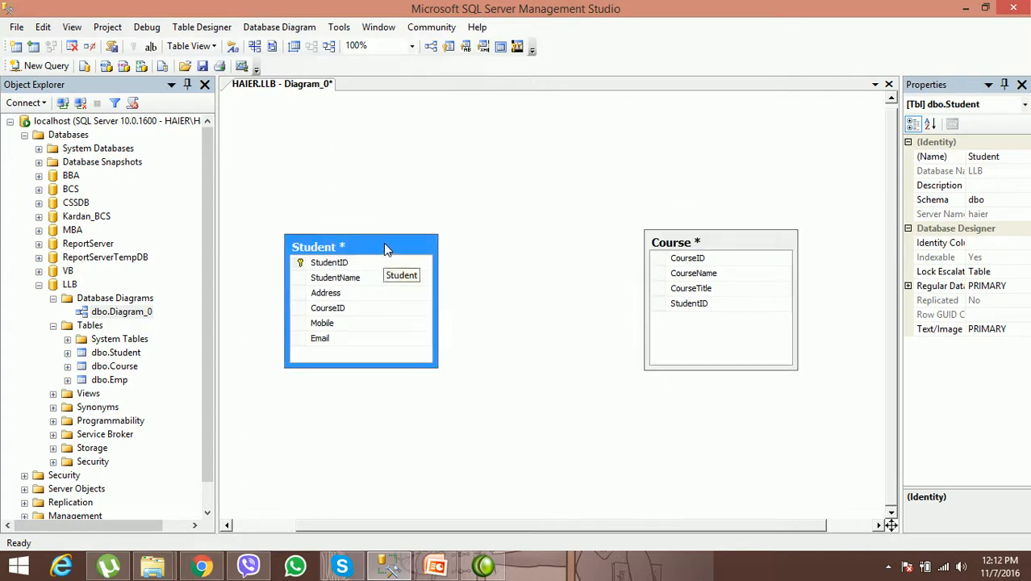
click(526, 280)
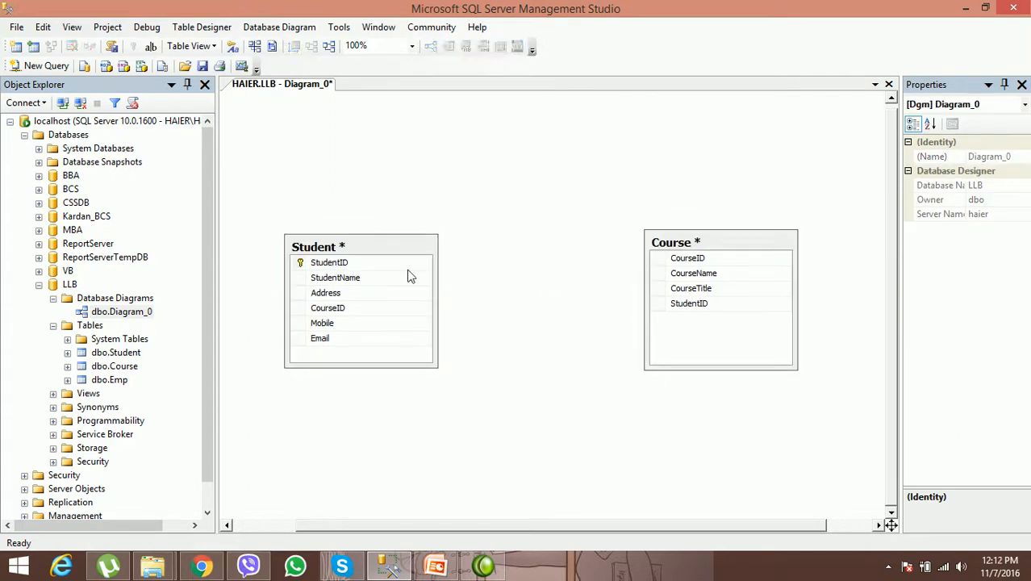
click(299, 266)
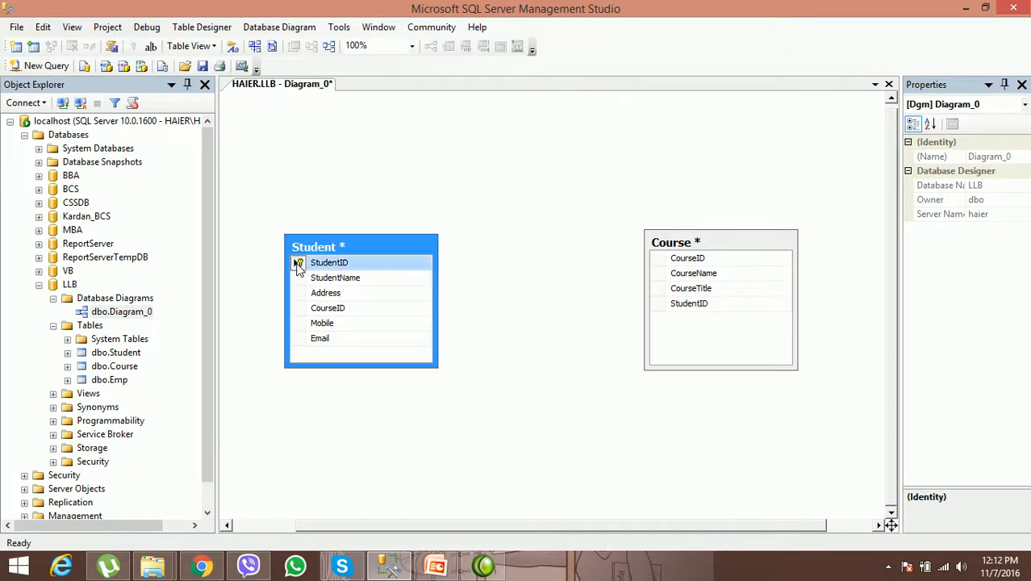
drag(546, 204, 695, 312)
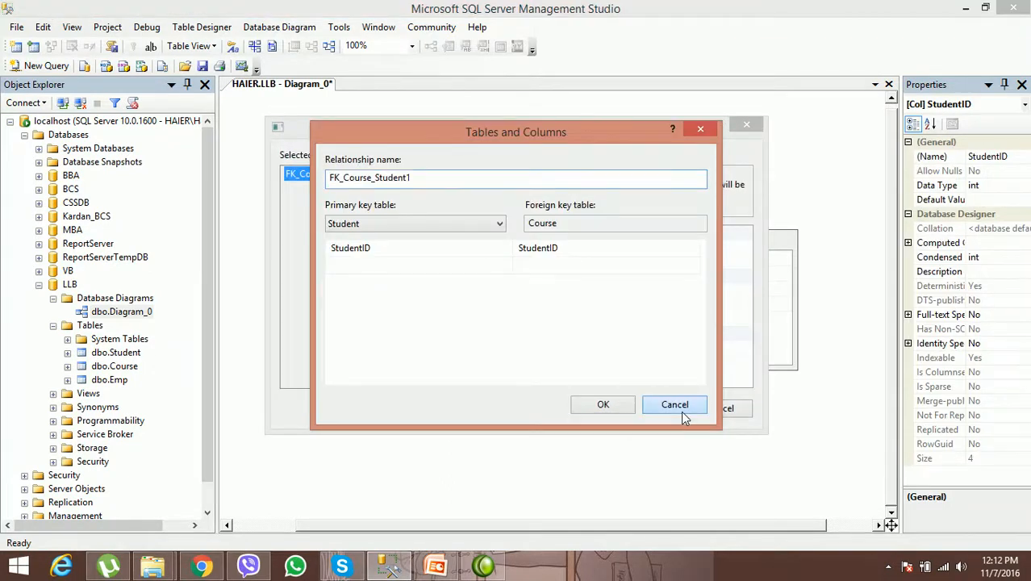
click(681, 411)
click(703, 412)
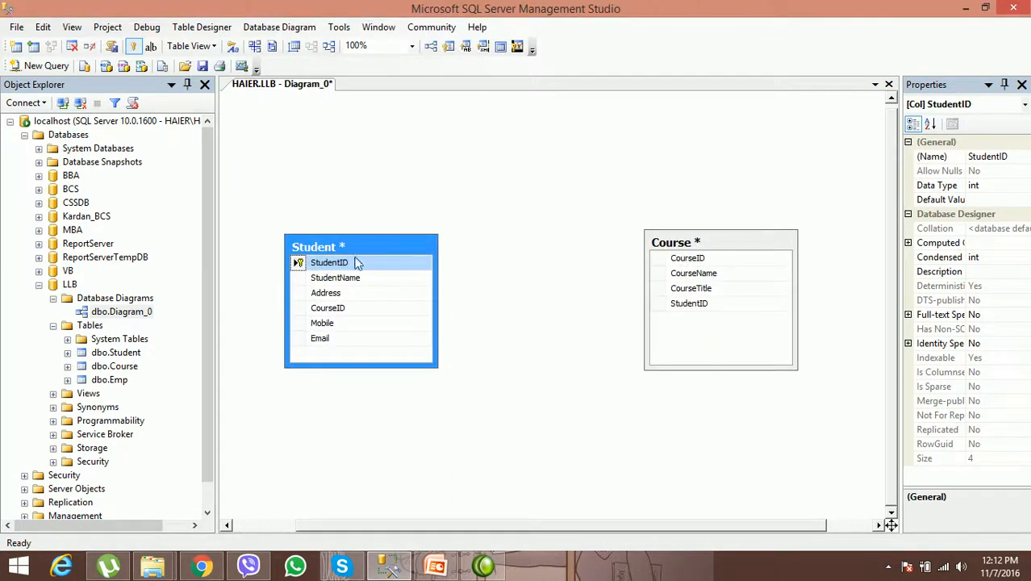
Step: Shift the Student table slightly upward in the diagram
click(381, 241)
drag(377, 239, 383, 239)
click(575, 280)
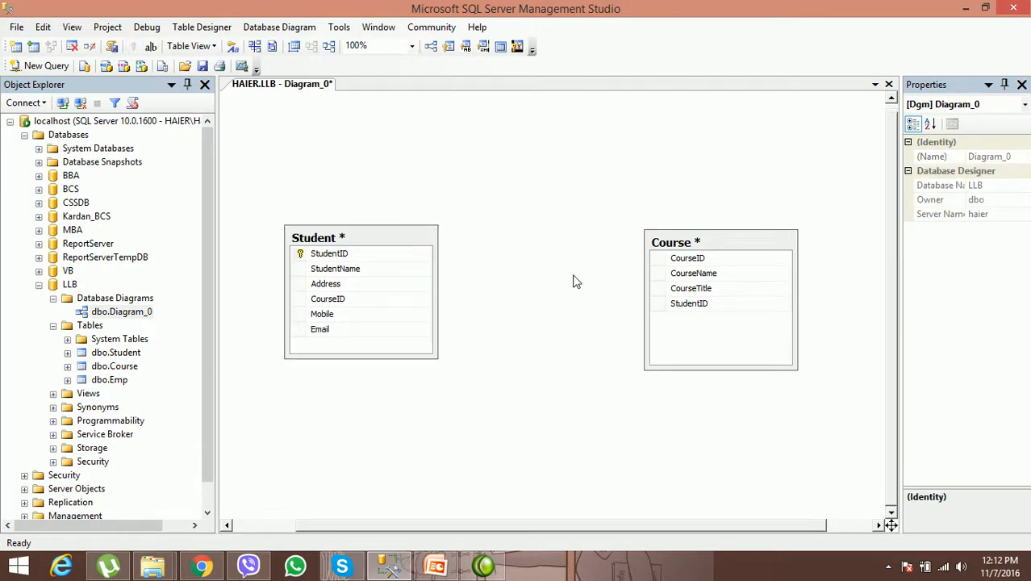
click(744, 237)
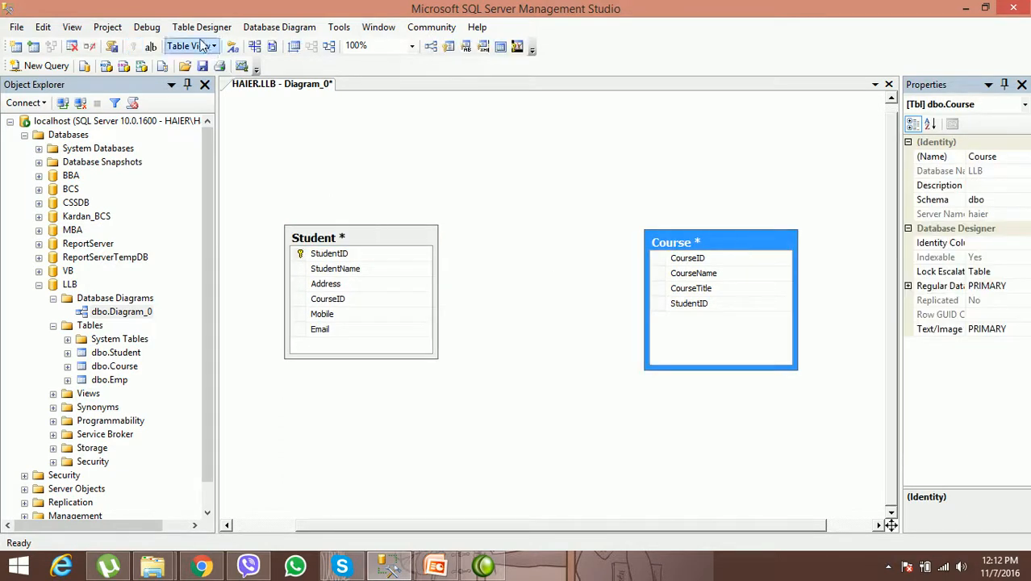
click(202, 28)
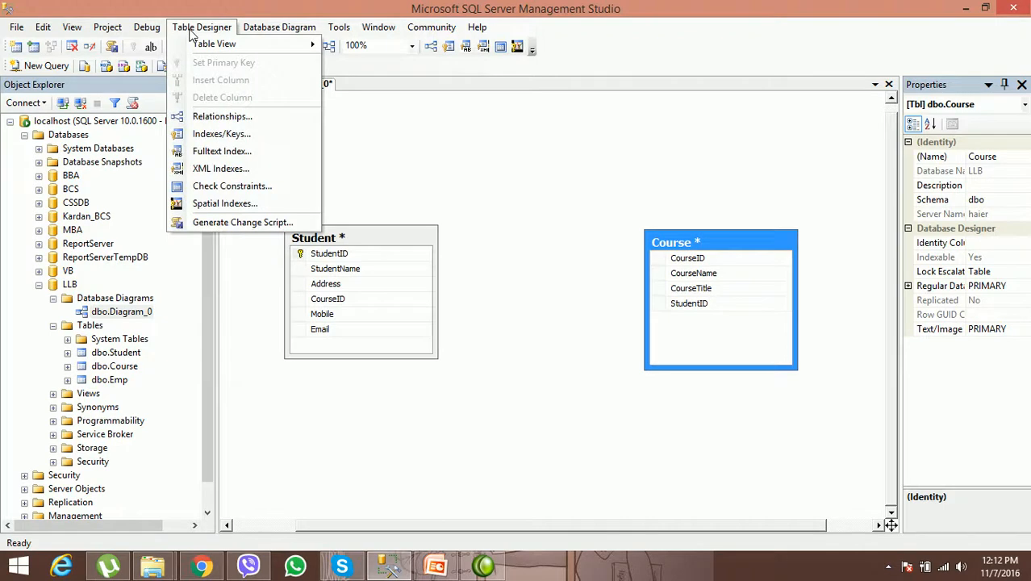
click(223, 118)
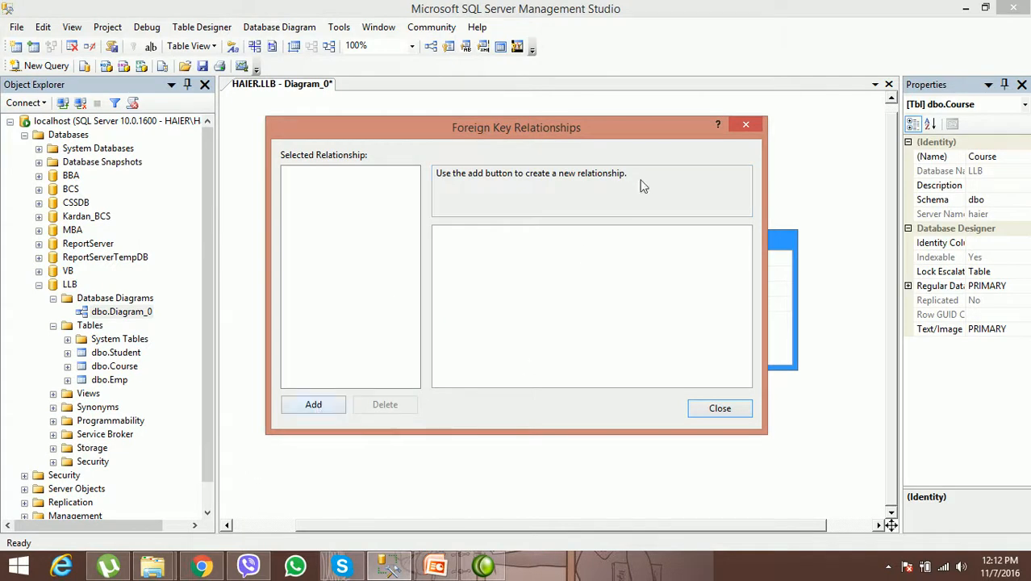
mouse_move(630, 132)
mouse_down()
mouse_move(621, 221)
mouse_move(630, 149)
mouse_up()
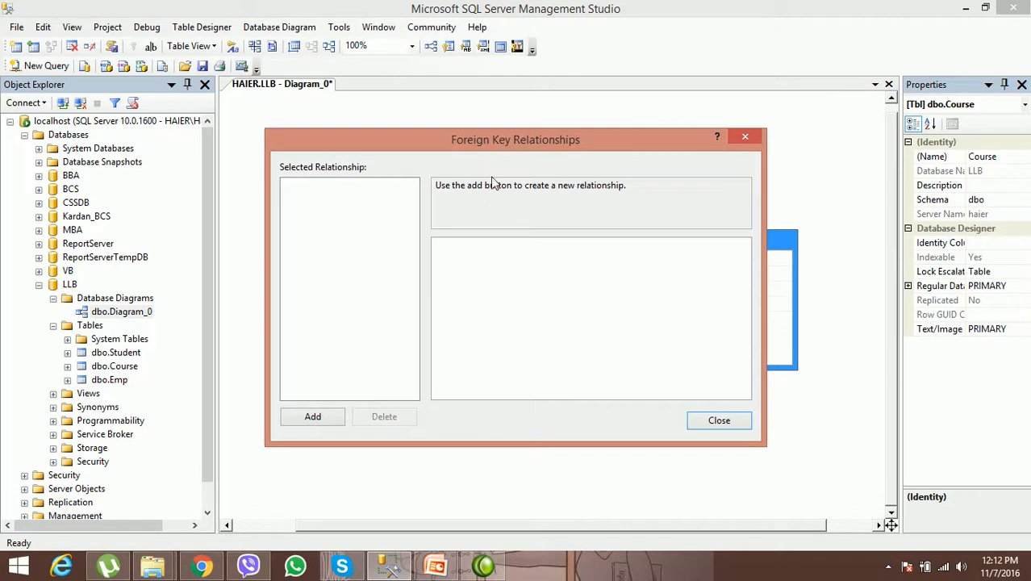
click(719, 420)
click(367, 236)
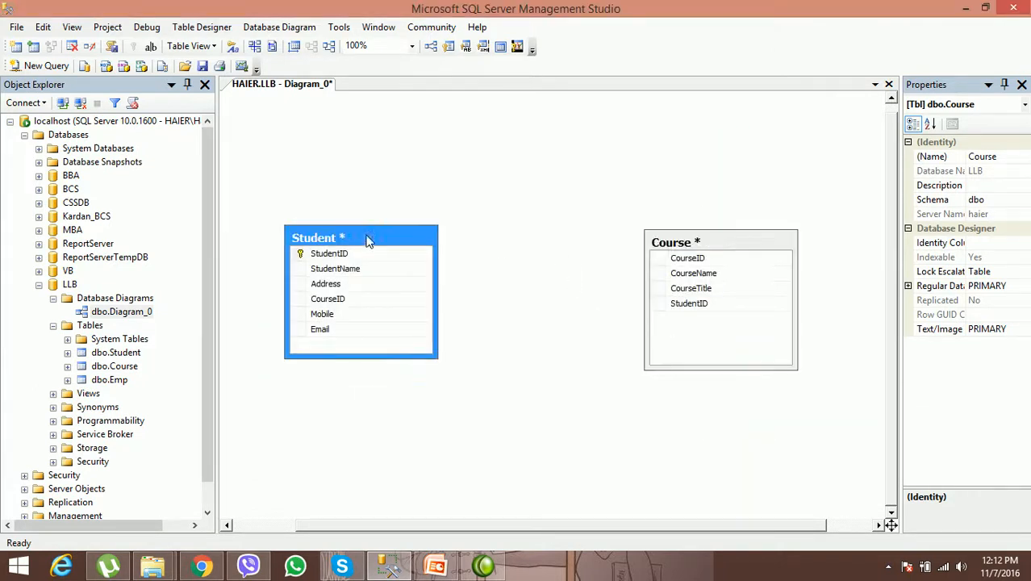
click(719, 241)
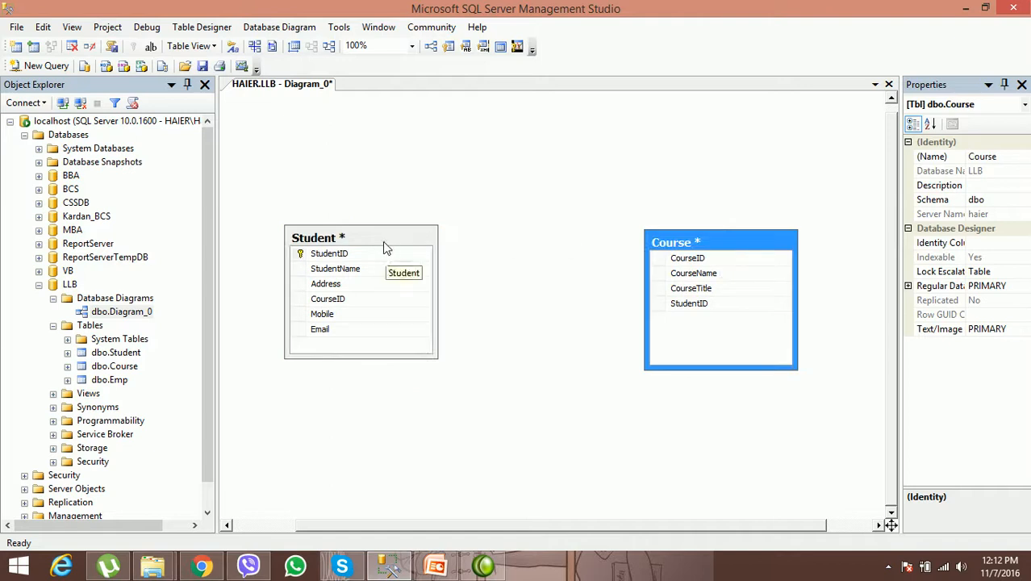
click(386, 246)
click(730, 241)
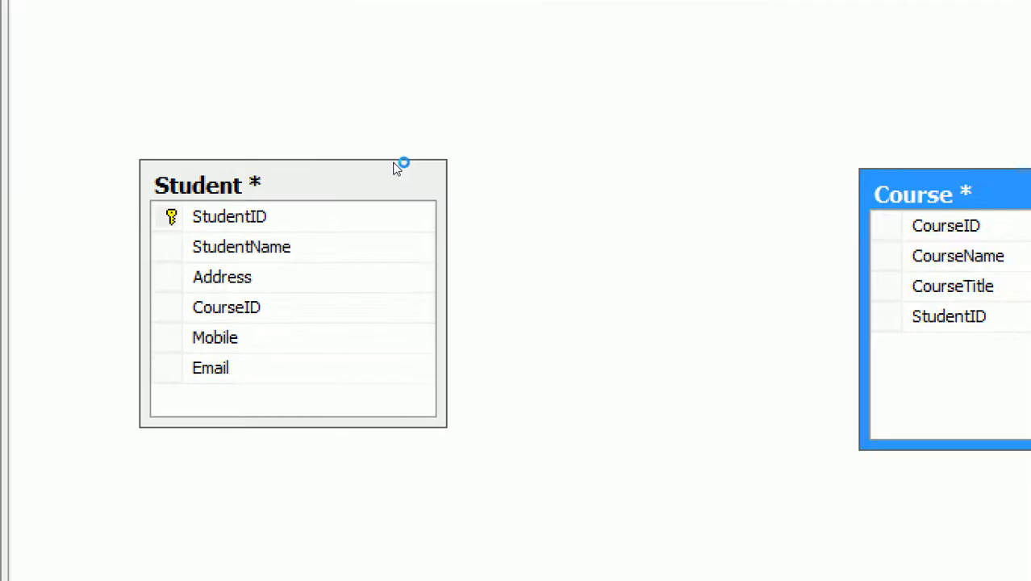
click(317, 255)
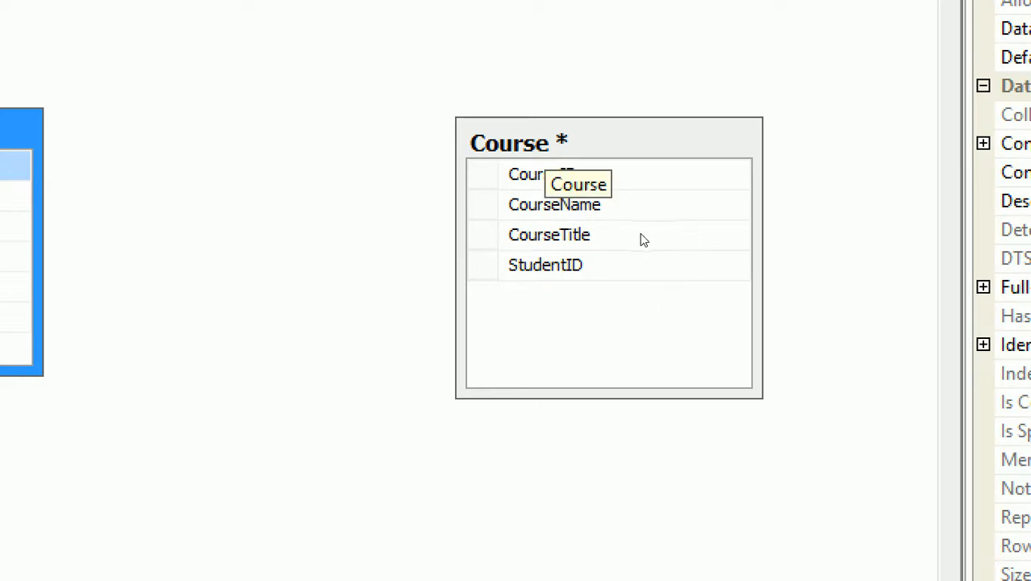
Step: Add a new foreign key relationship to the Course table
click(682, 242)
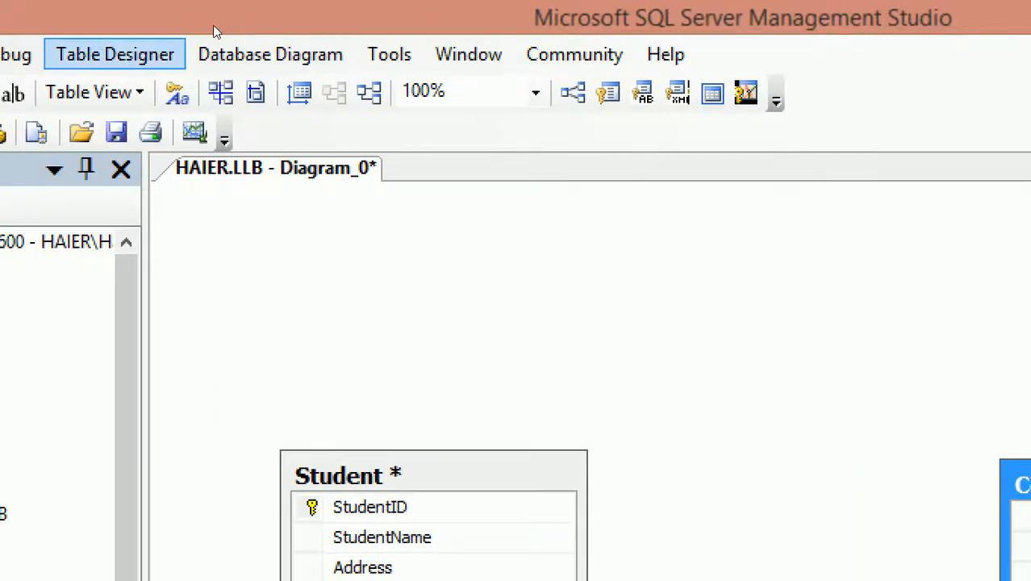
click(114, 54)
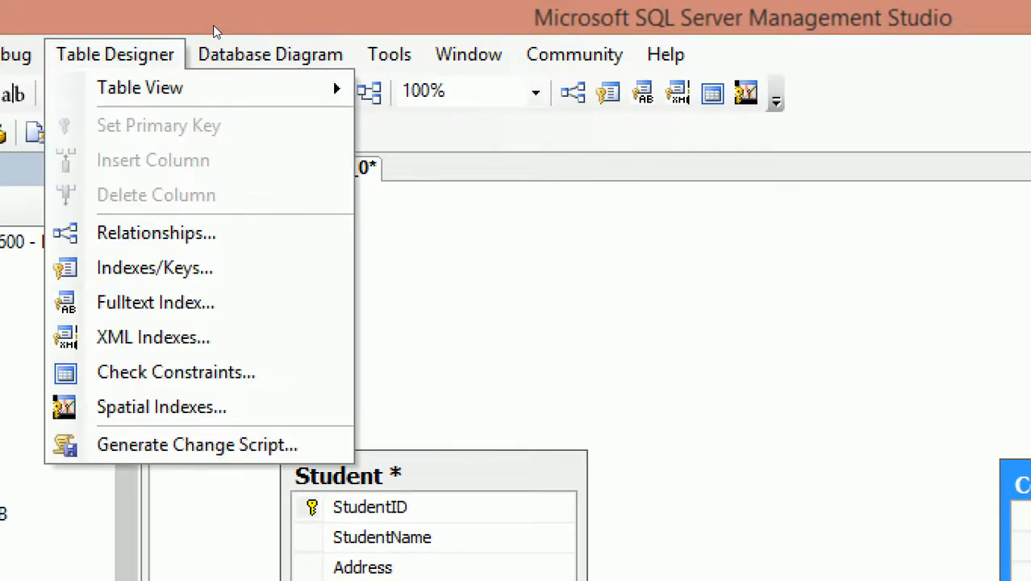
click(156, 232)
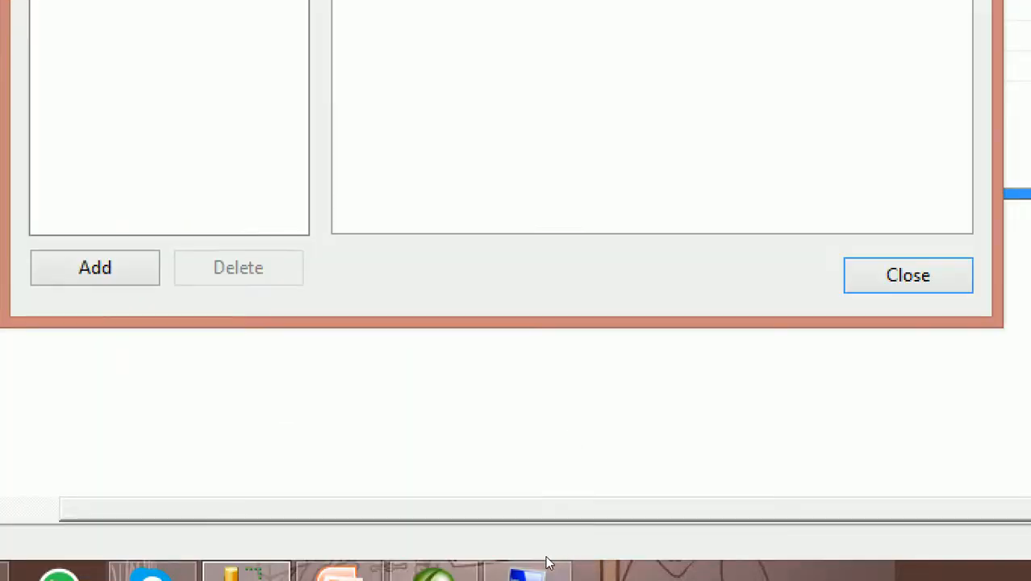
click(536, 567)
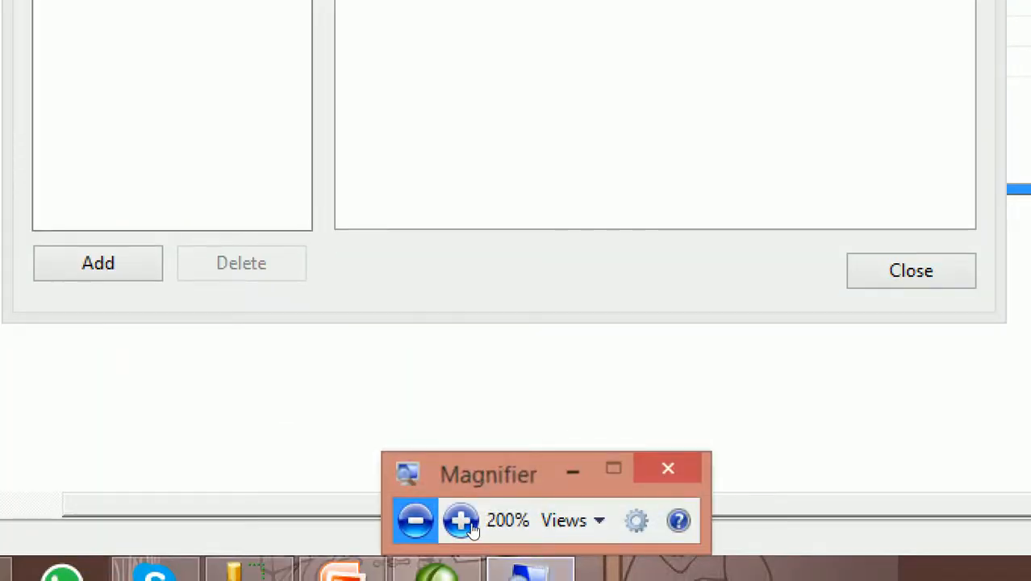
click(480, 525)
click(550, 509)
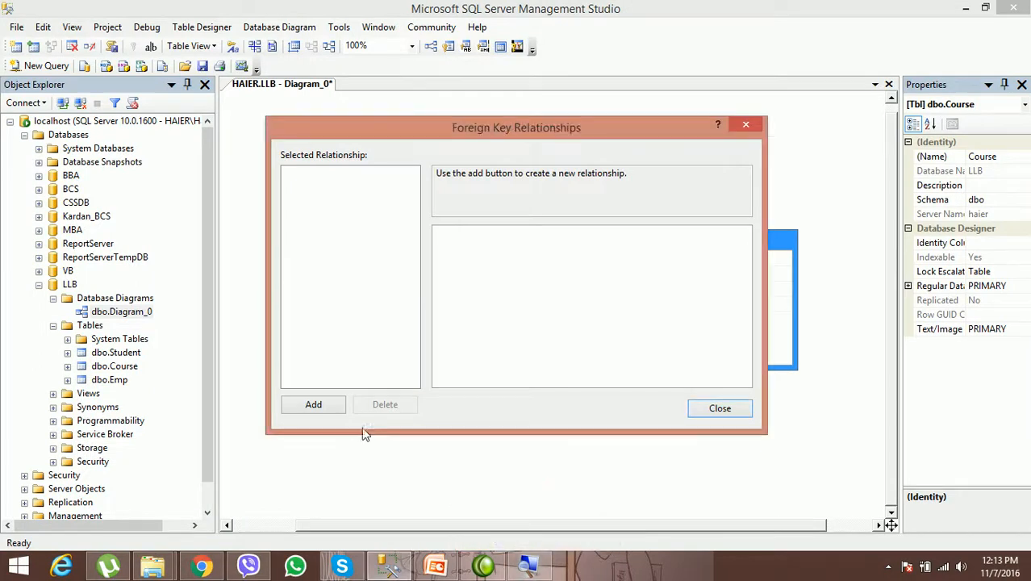
click(327, 405)
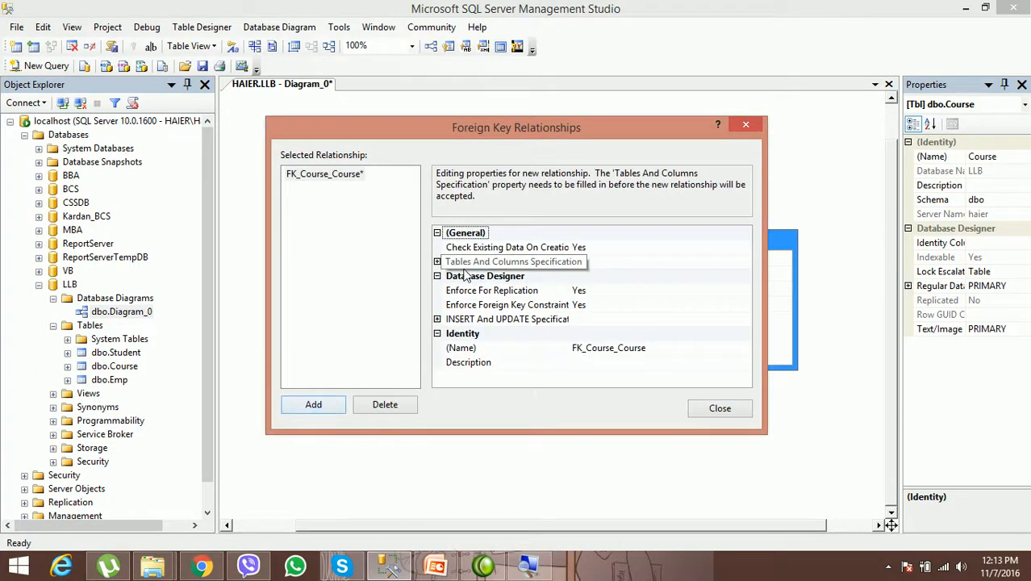
Step: Open the new relationship's tables and columns specification and set Student as the primary key table
click(438, 262)
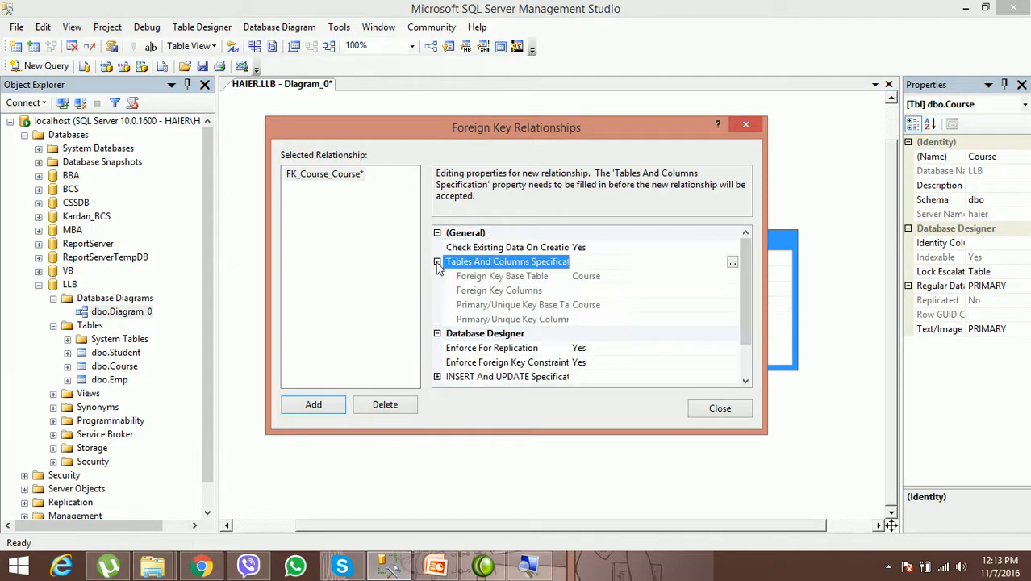
click(732, 262)
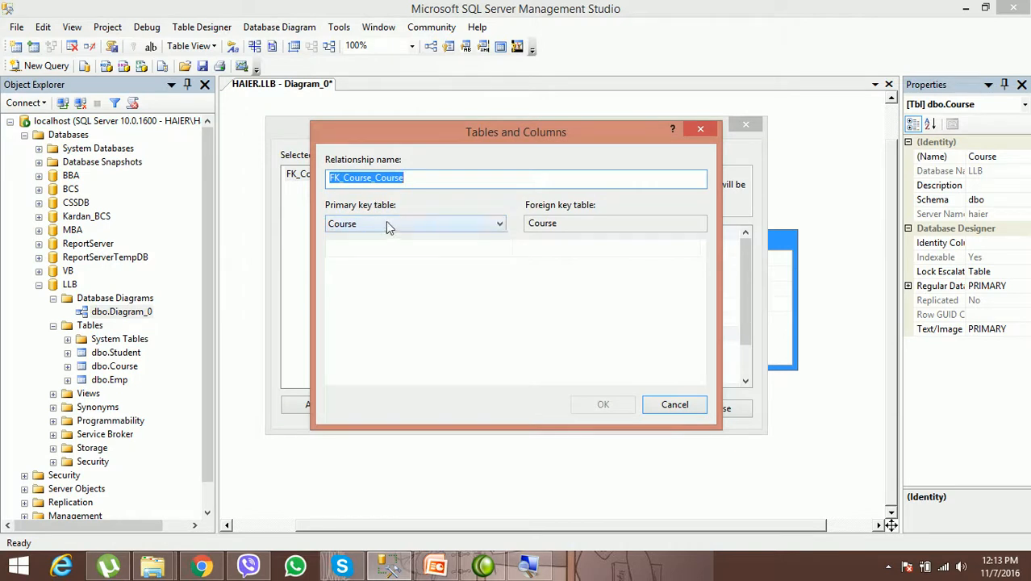
drag(583, 138, 583, 159)
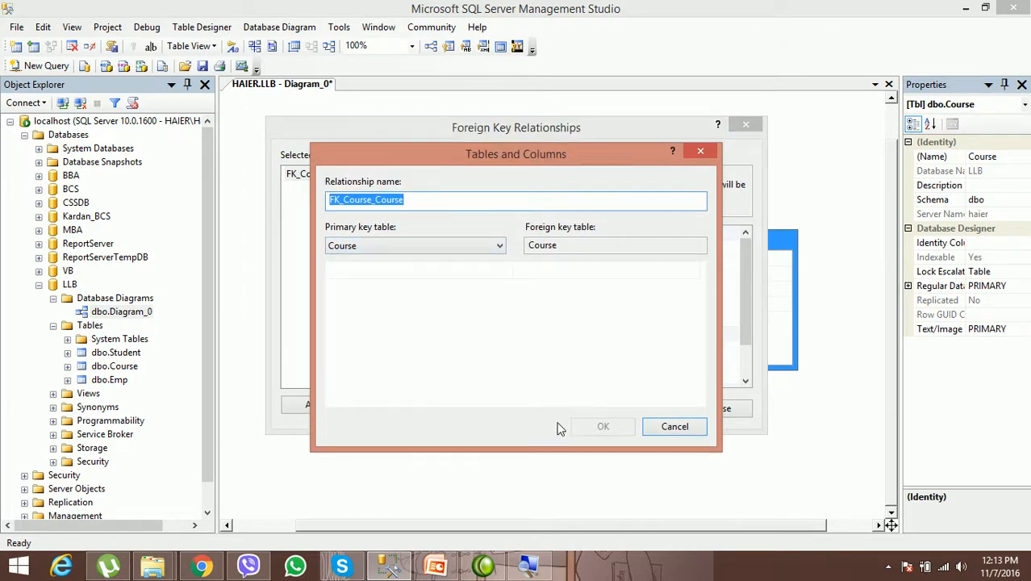
click(528, 564)
click(495, 533)
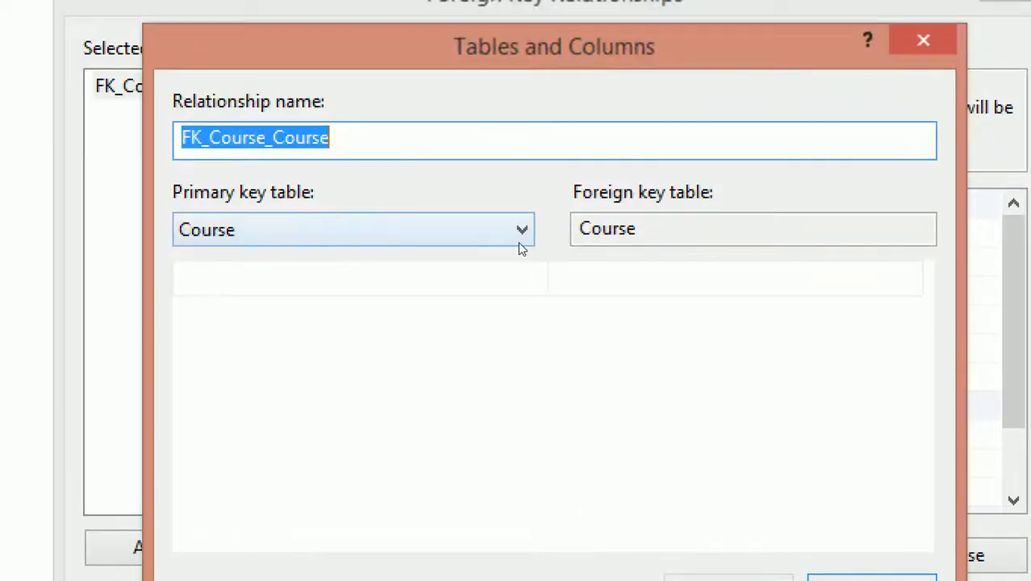
click(504, 242)
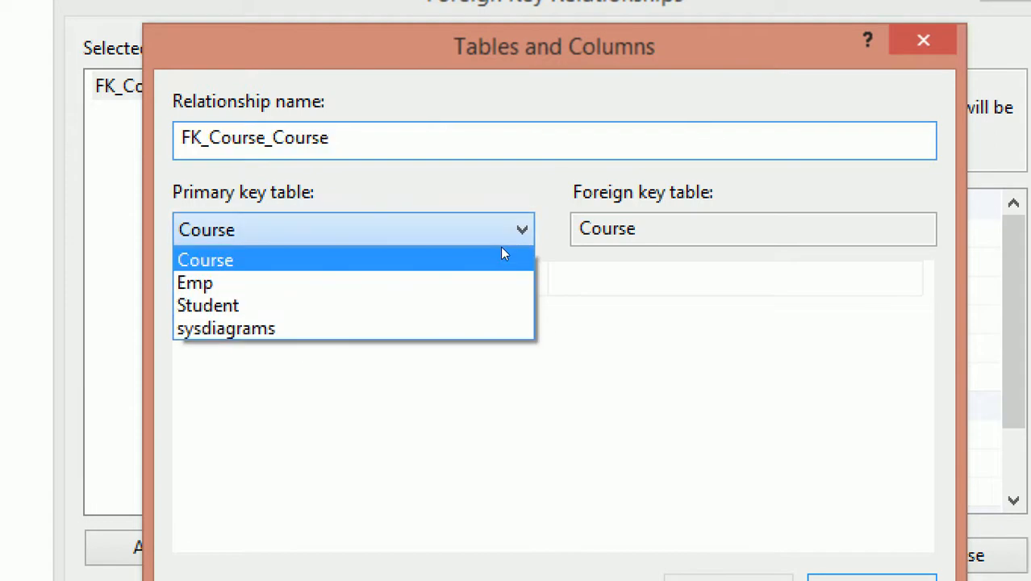
click(482, 288)
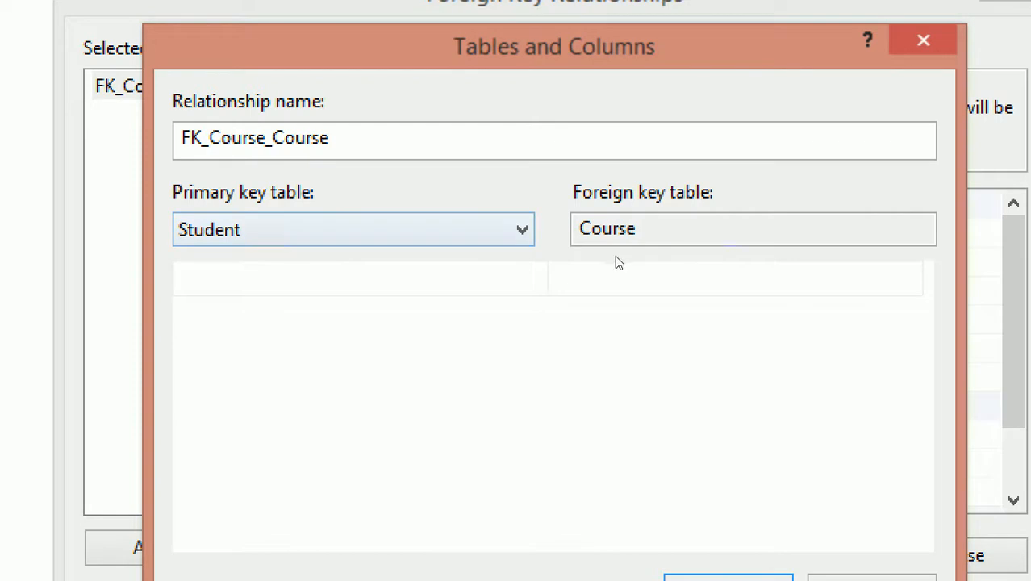
click(578, 242)
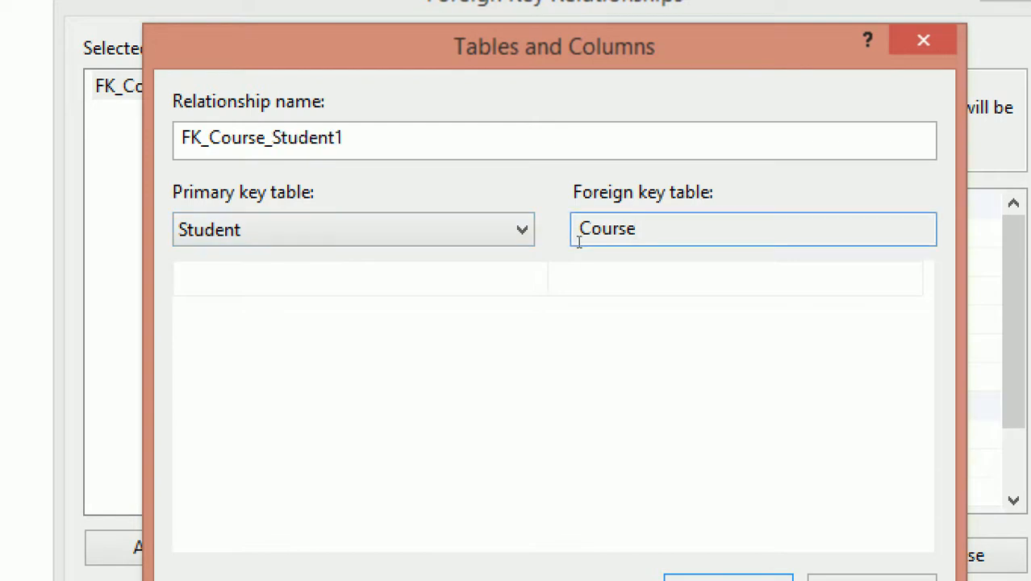
Step: Choose StudentID as the primary key column of the Student table
click(506, 278)
click(509, 279)
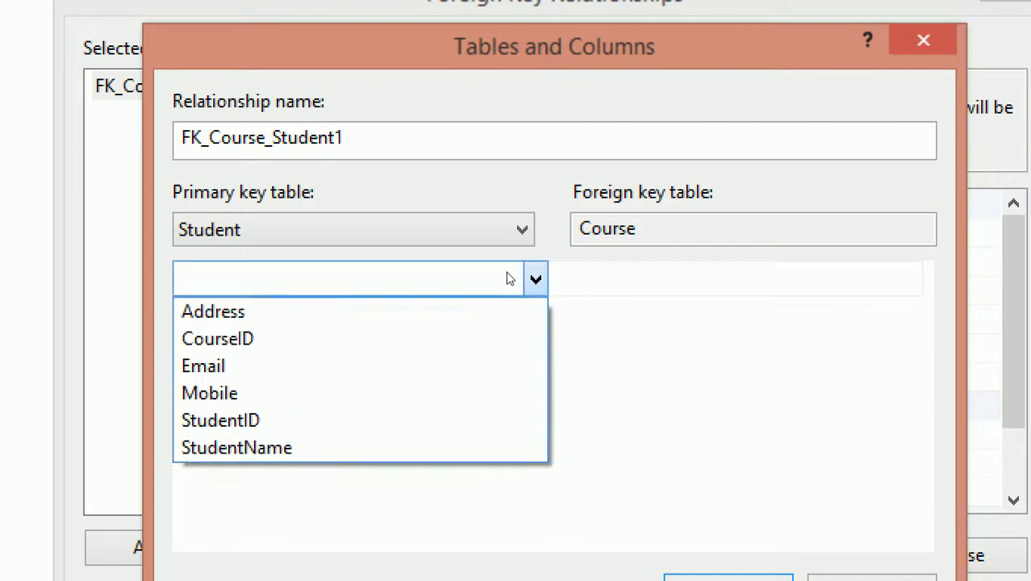
key(Down)
key(Down)
key(Down)
key(Down)
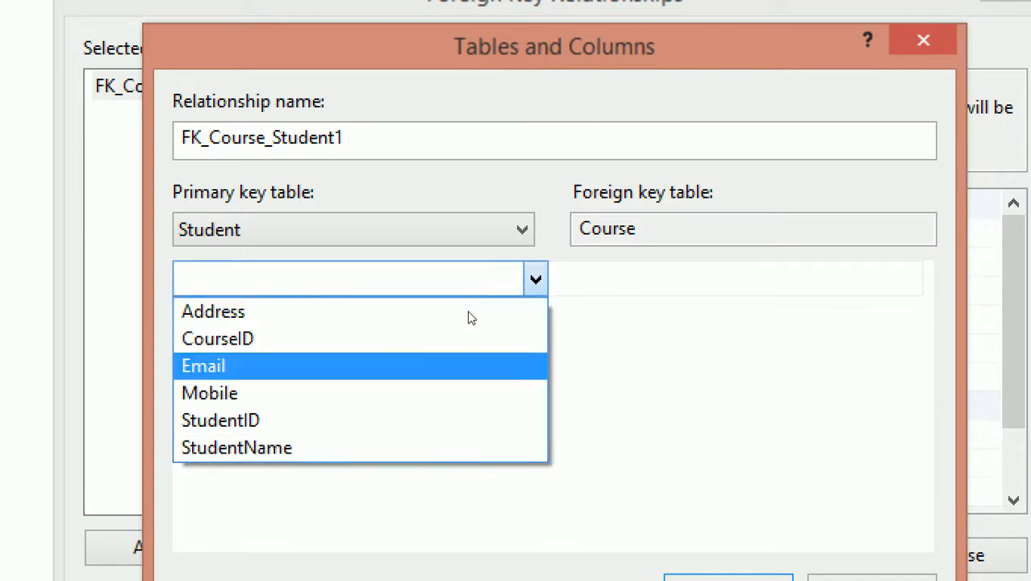
key(Down)
key(Down)
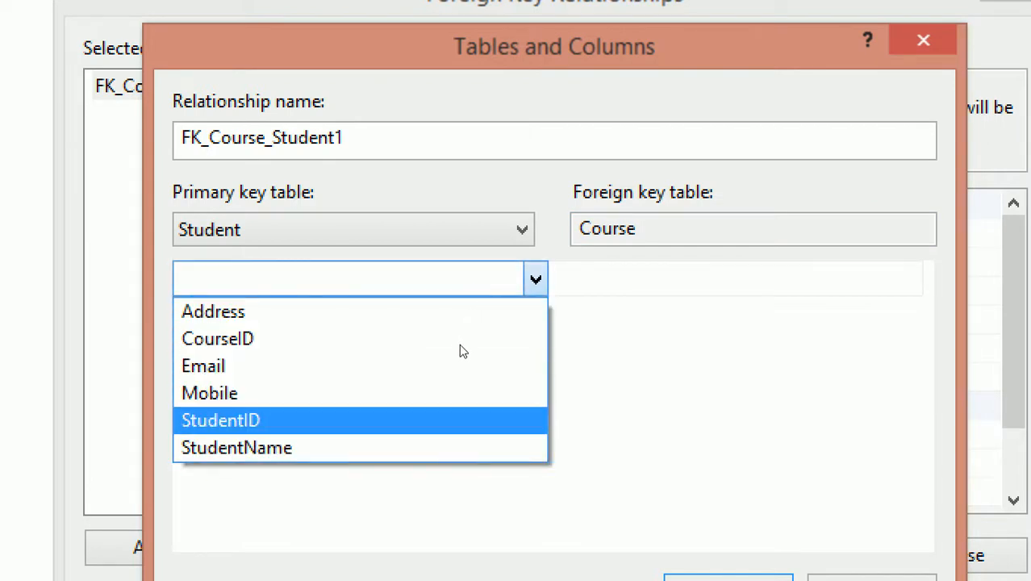
key(Up)
key(Up)
key(Up)
key(Up)
key(Up)
key(Down)
key(Down)
key(Down)
key(Down)
key(Return)
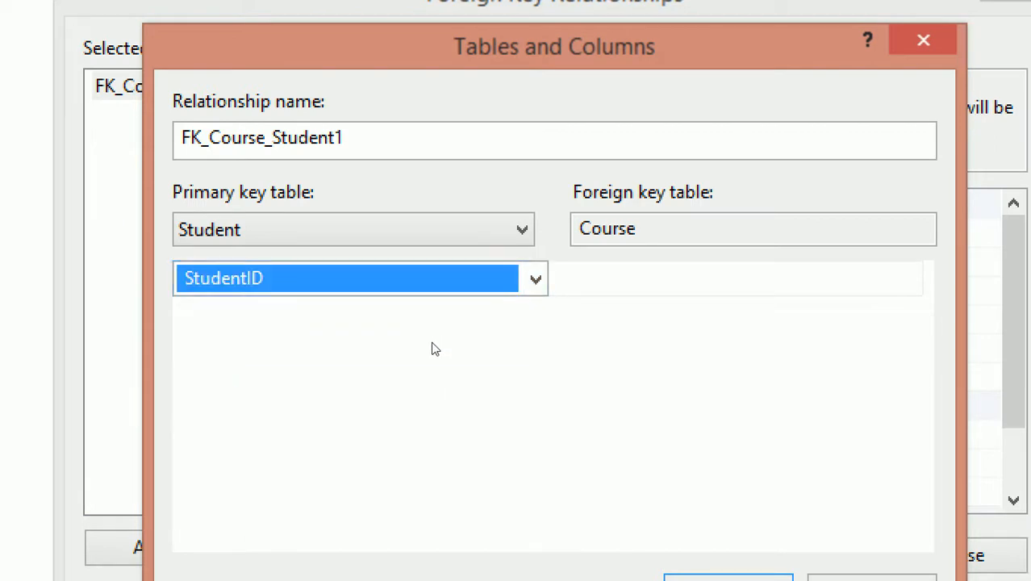
Step: Choose StudentID as the Course table's foreign key column, accept the table and column mapping, and close the relationship settings
click(667, 272)
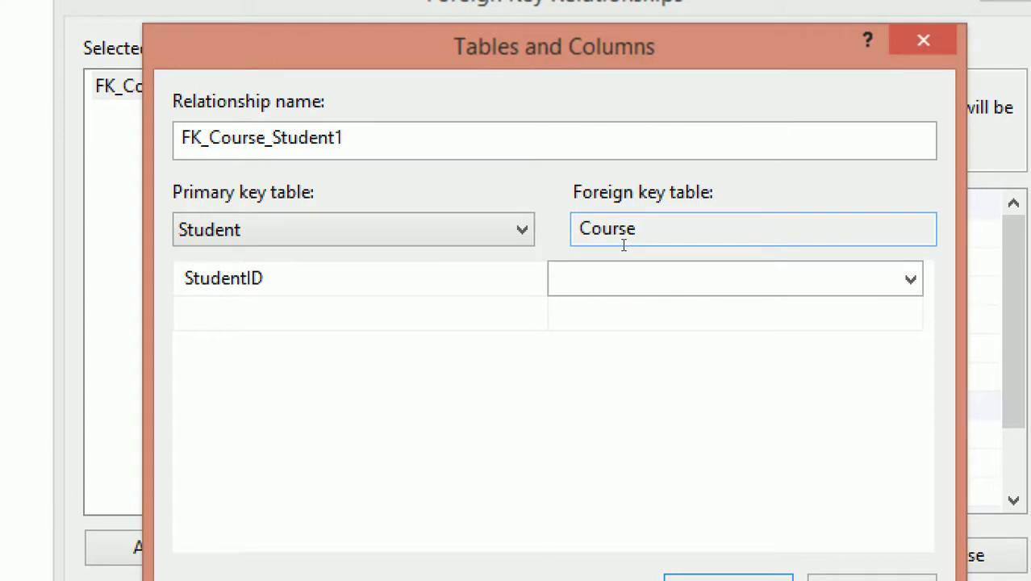
click(697, 279)
click(693, 279)
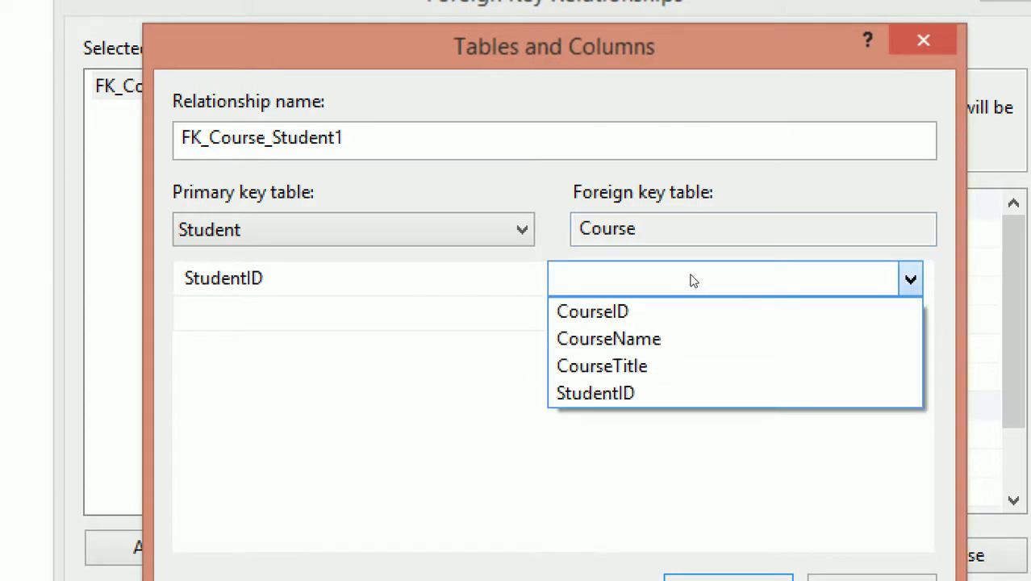
click(611, 391)
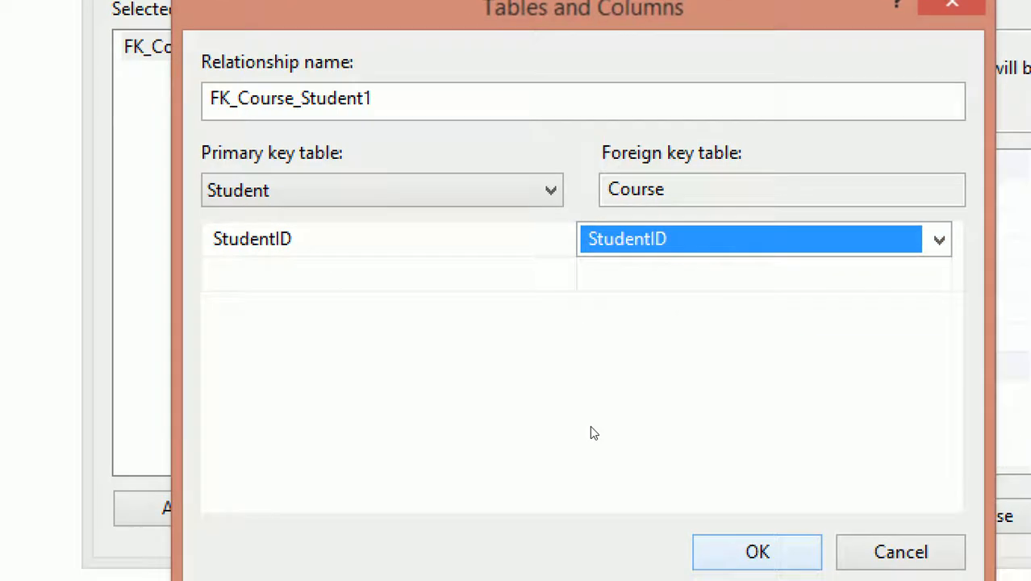
key(Return)
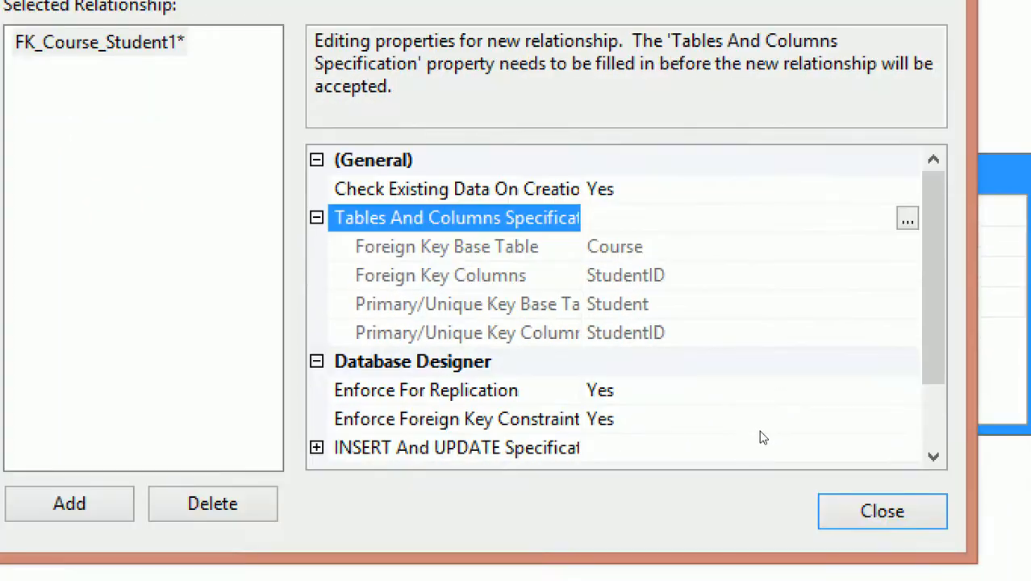
key(Return)
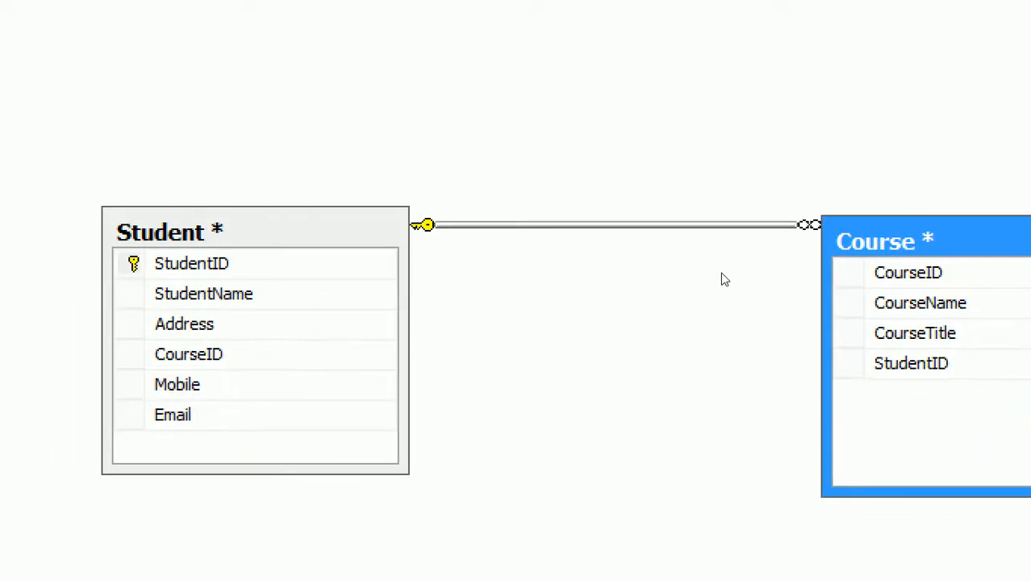
Step: Set CourseID as the primary key of the Course table
click(657, 259)
right_click(656, 258)
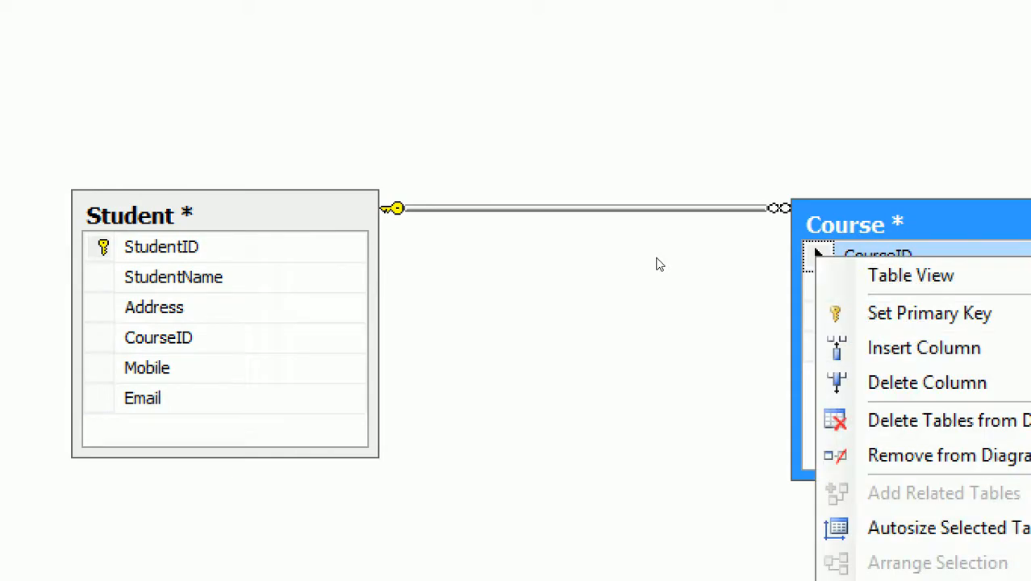
click(702, 299)
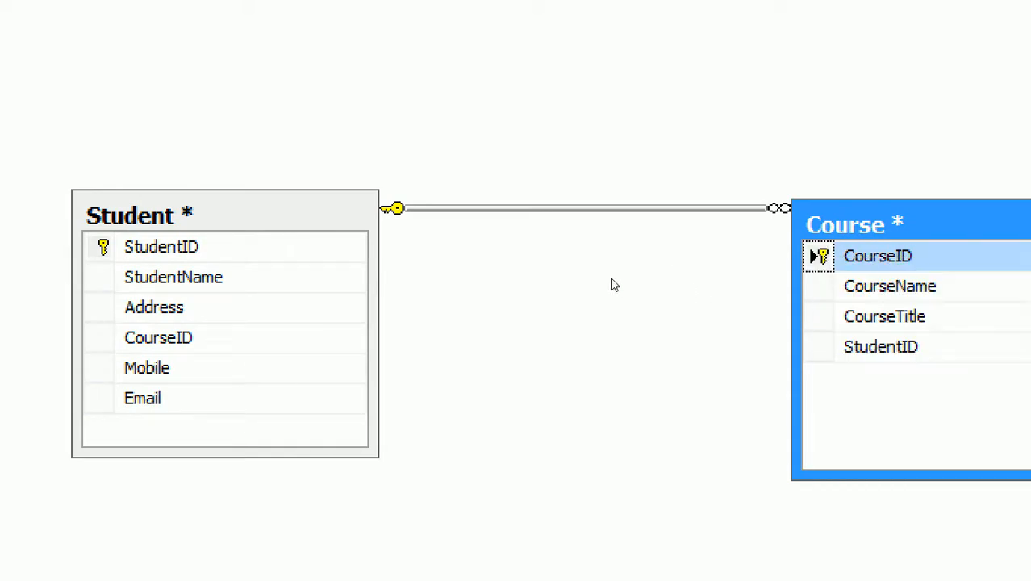
Step: Create the FK_Student_Course relationship from the Course table's CourseID to the Student table's CourseID and deselect the Course table
drag(661, 258, 308, 299)
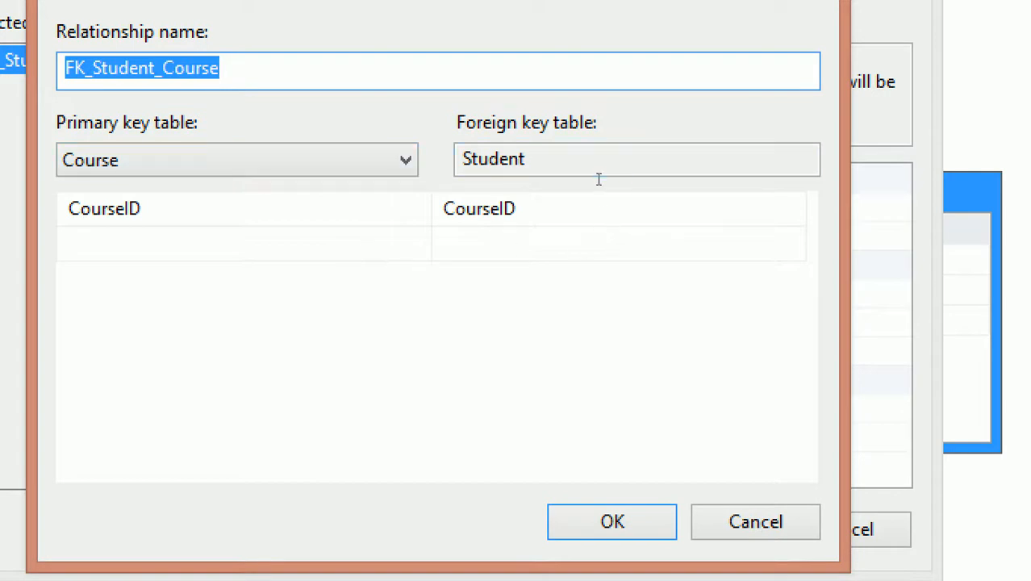
key(Return)
key(Return)
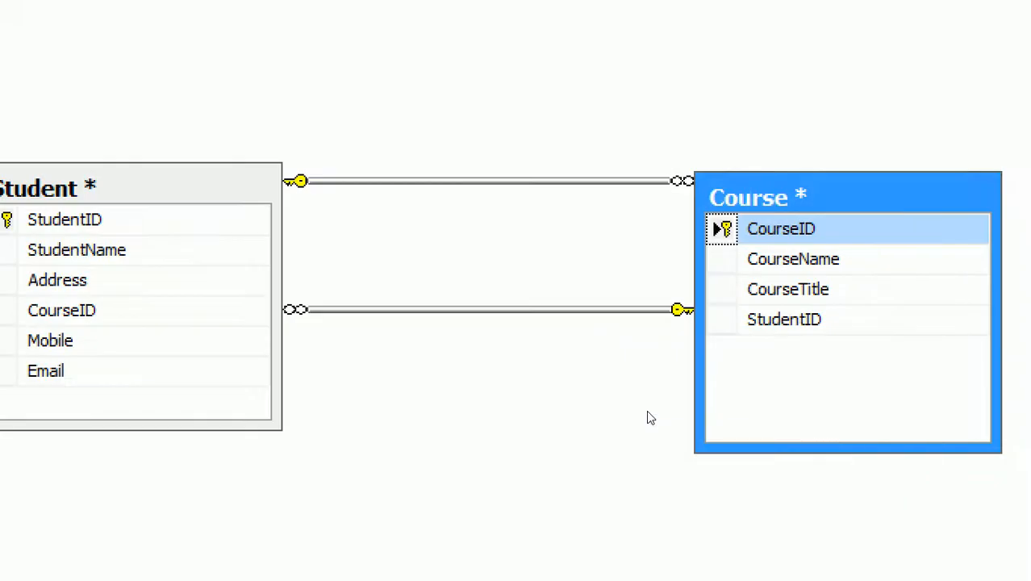
click(502, 376)
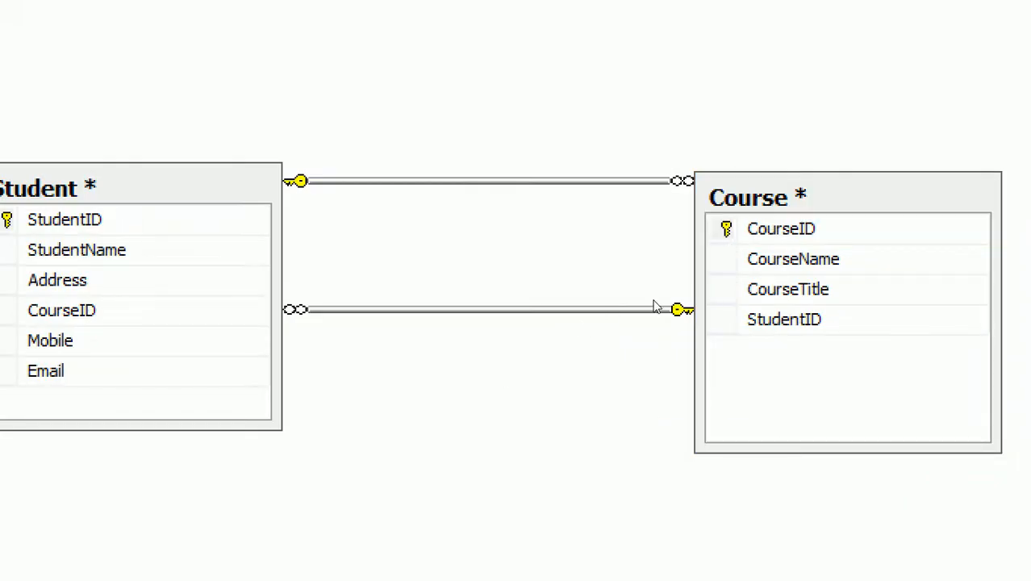